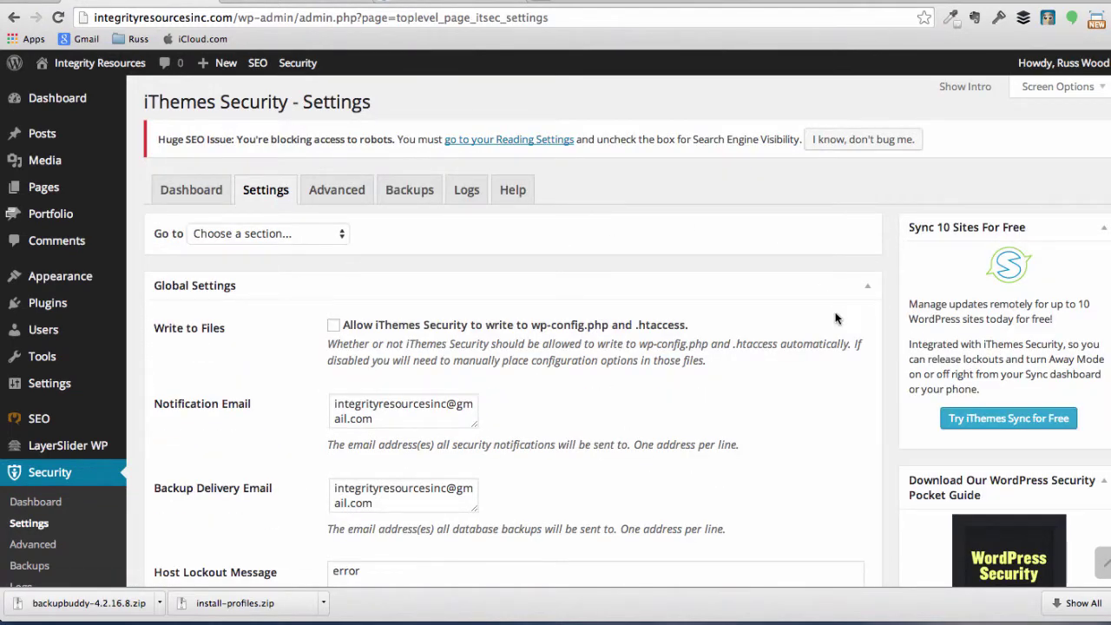
Scroll through the Global Settings to review the file-writing and lockout options, then return to the top
scroll(835, 318, down, 3)
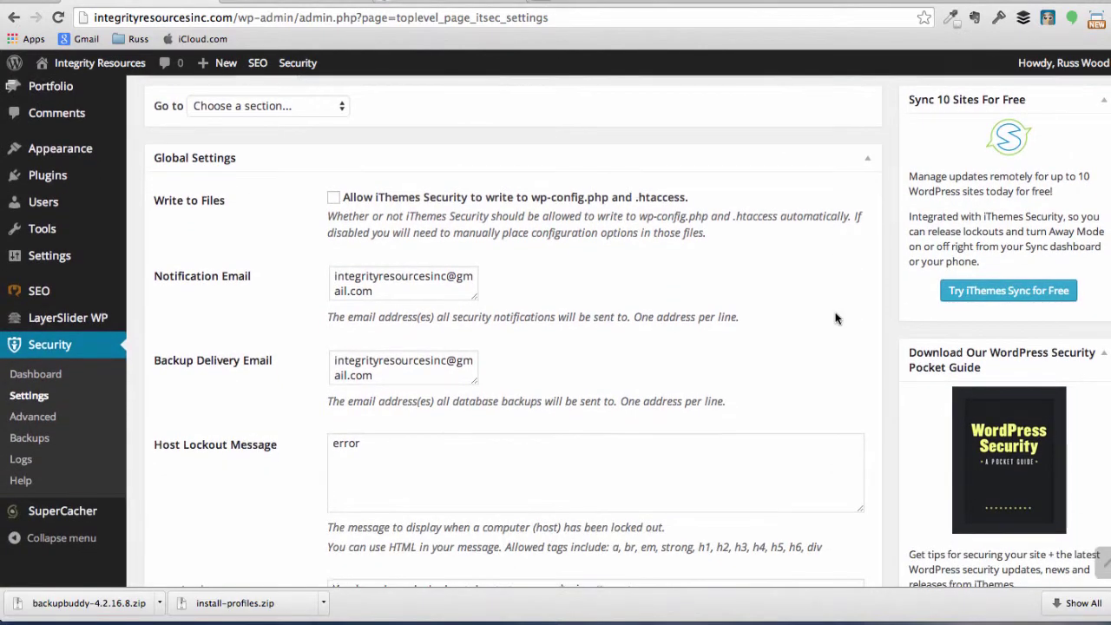
scroll(836, 319, down, 1)
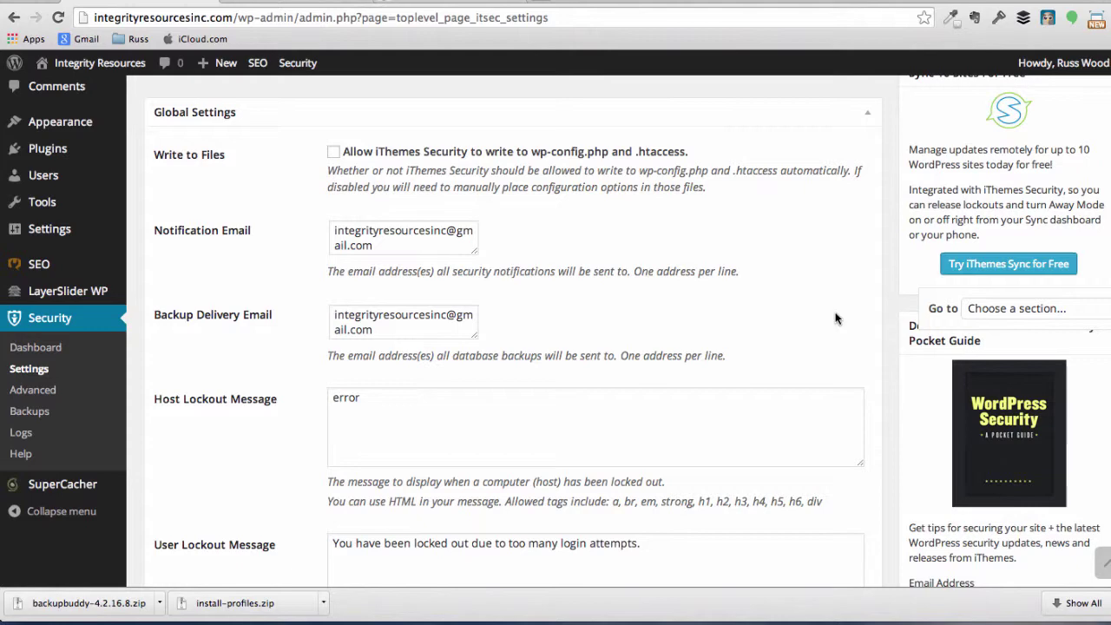
scroll(836, 318, up, 4)
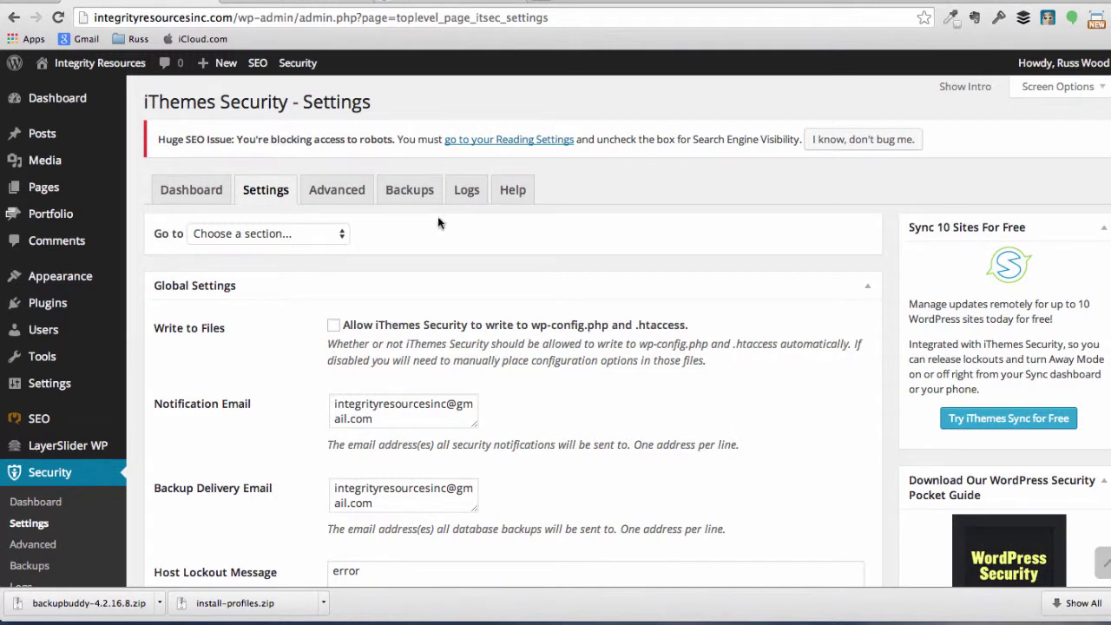
Open the iThemes Security Backups page and read its database backup description panels
click(415, 192)
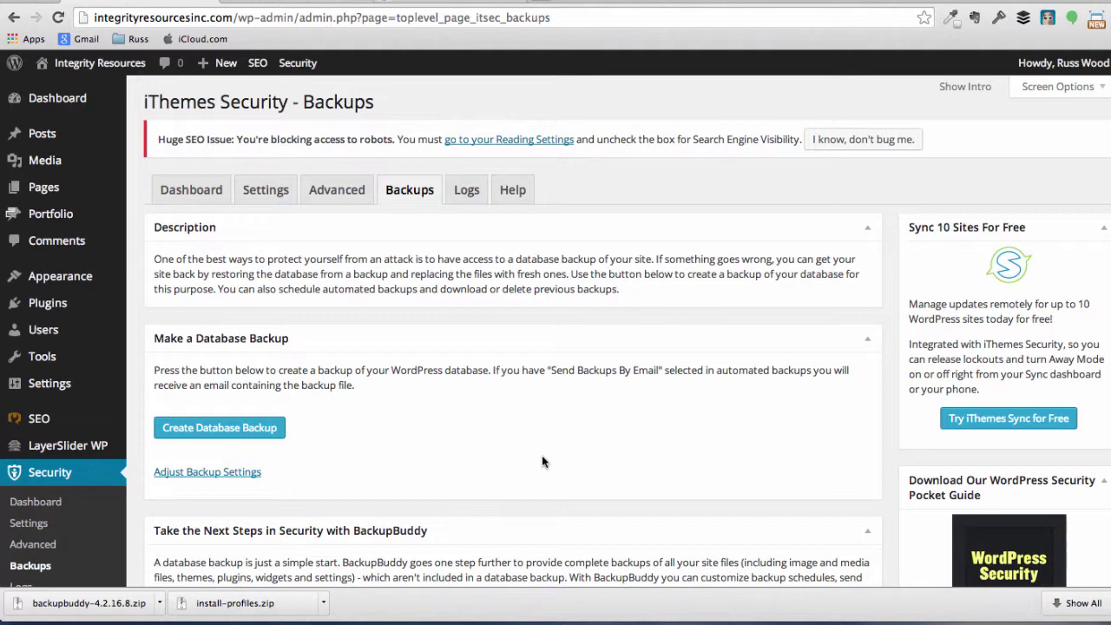
scroll(491, 463, down, 1)
scroll(491, 464, up, 1)
Download the BackupBuddy v4.2.16.8 package from the iThemes member panel
click(418, 2)
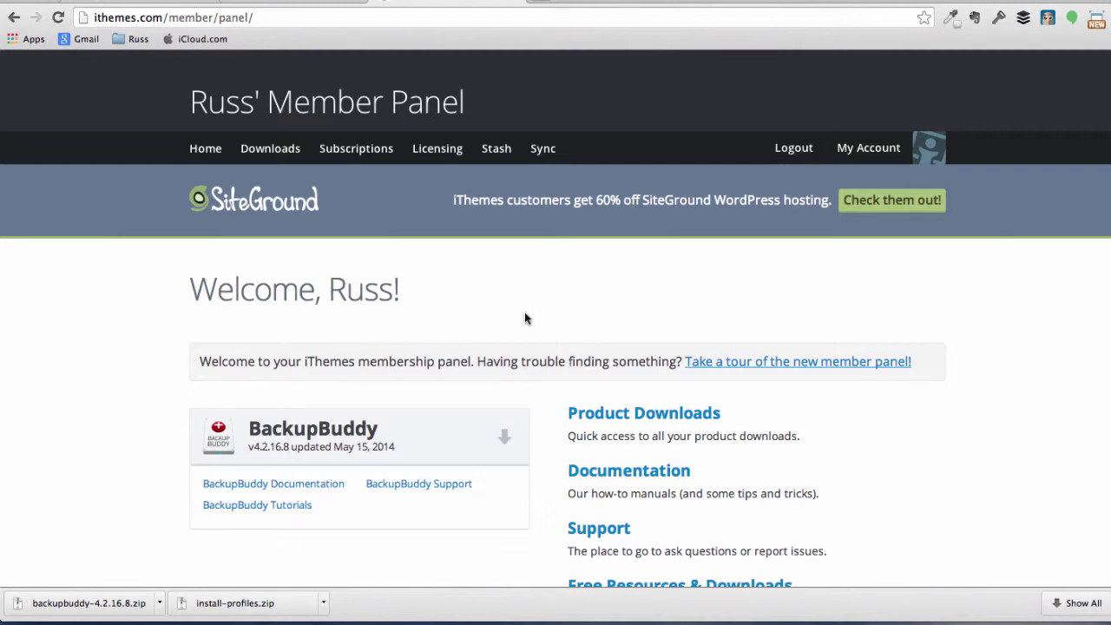
click(504, 436)
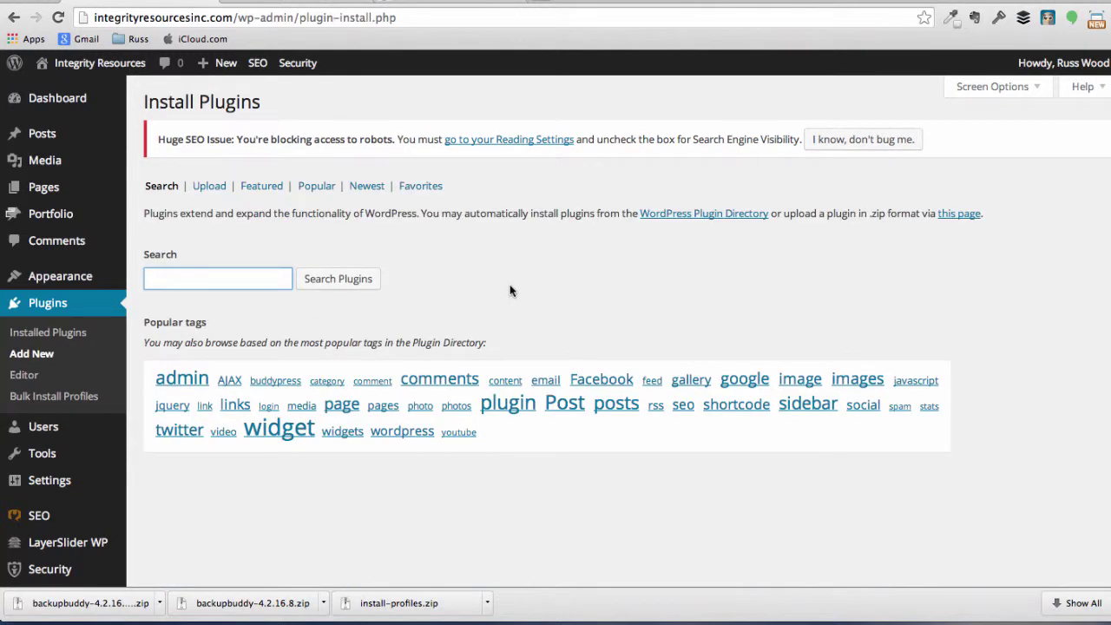
Pick backupbuddy-4.2.16.8 (1).zip from Downloads as the plugin file to upload
click(217, 187)
click(179, 278)
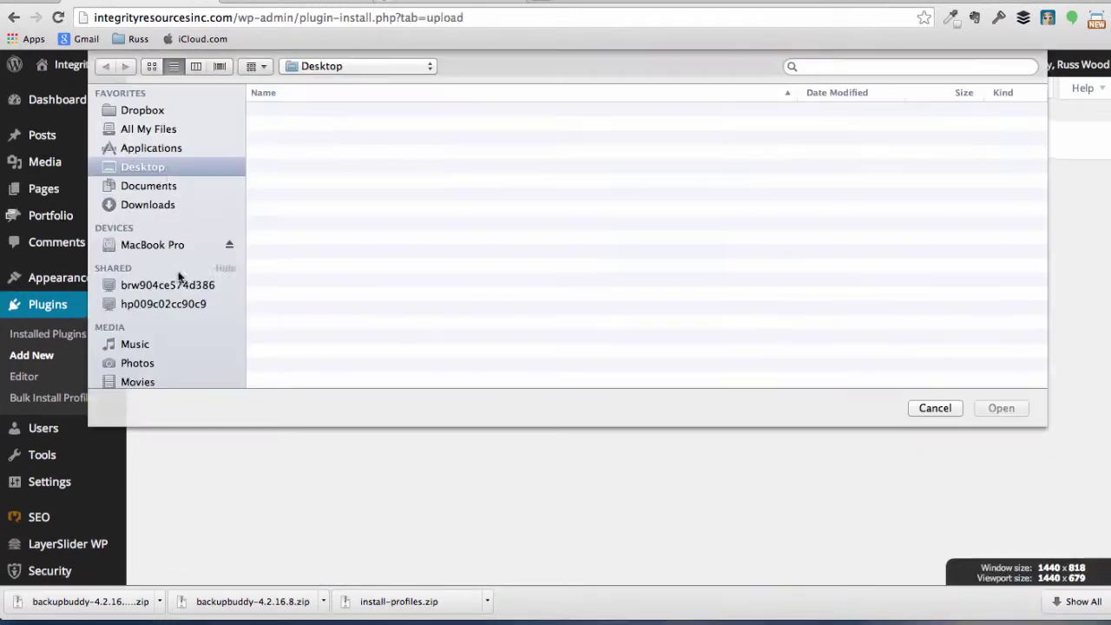
click(146, 203)
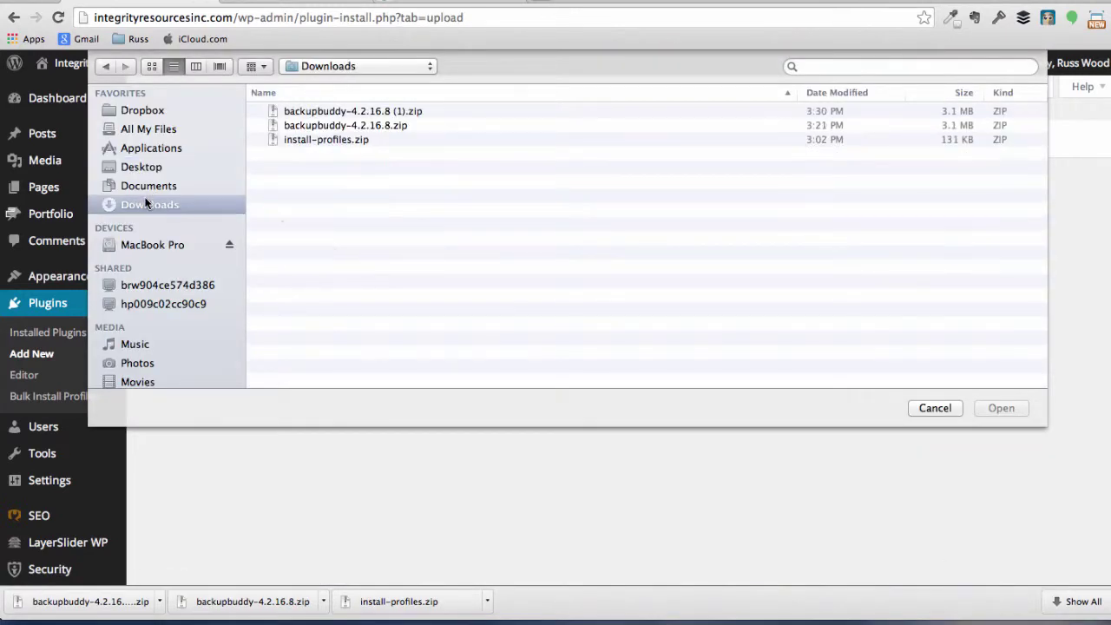
click(326, 105)
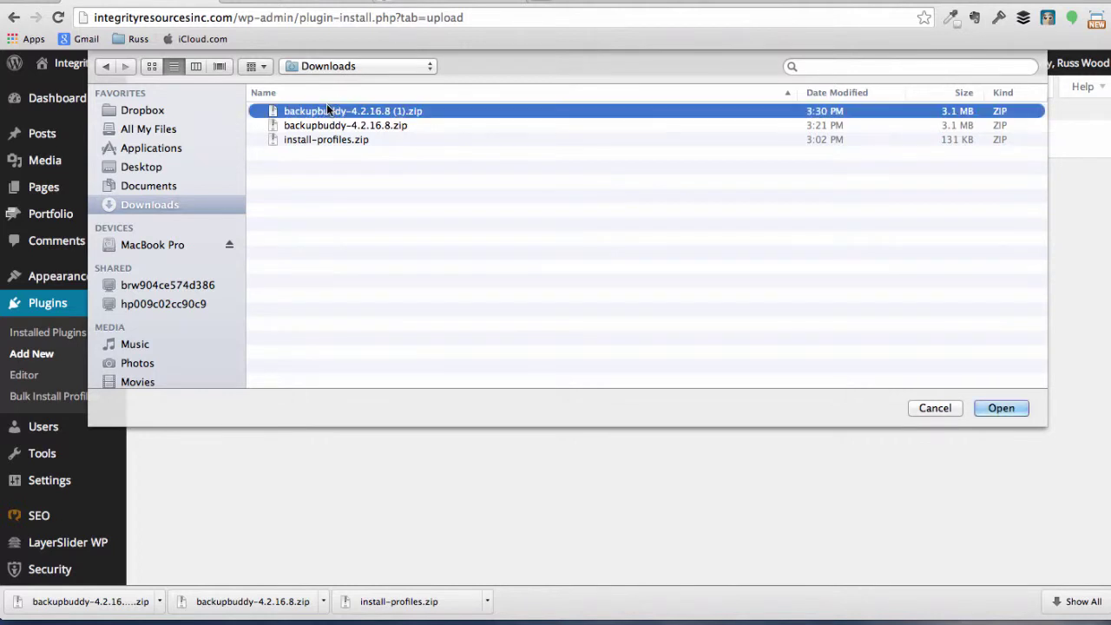
key(Return)
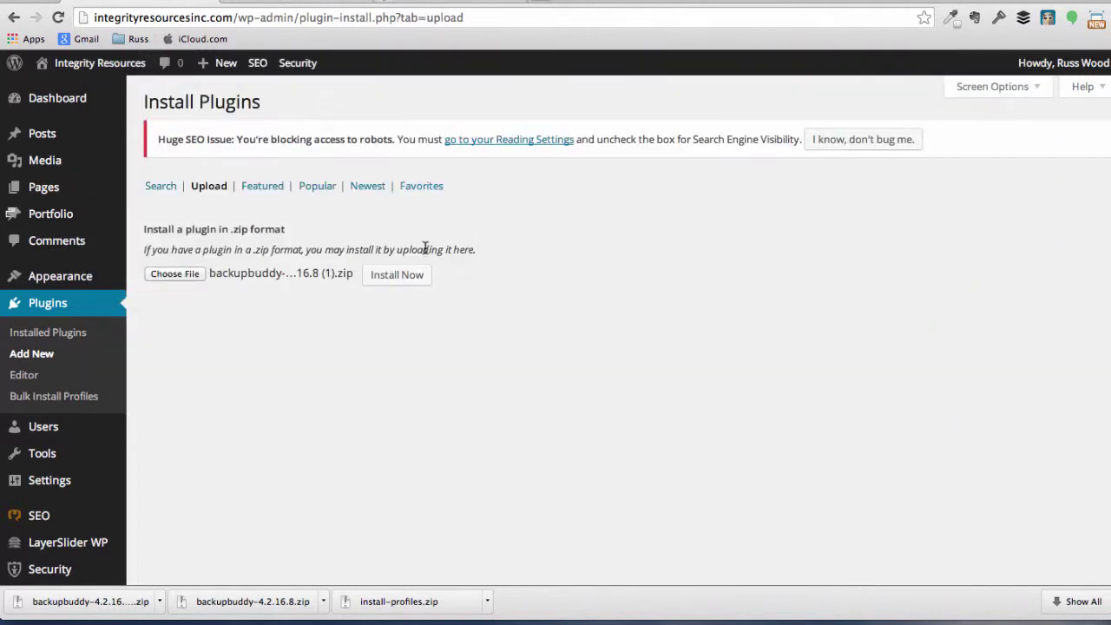
Install BackupBuddy 4.2.16.8 from the uploaded zip and activate it
click(387, 277)
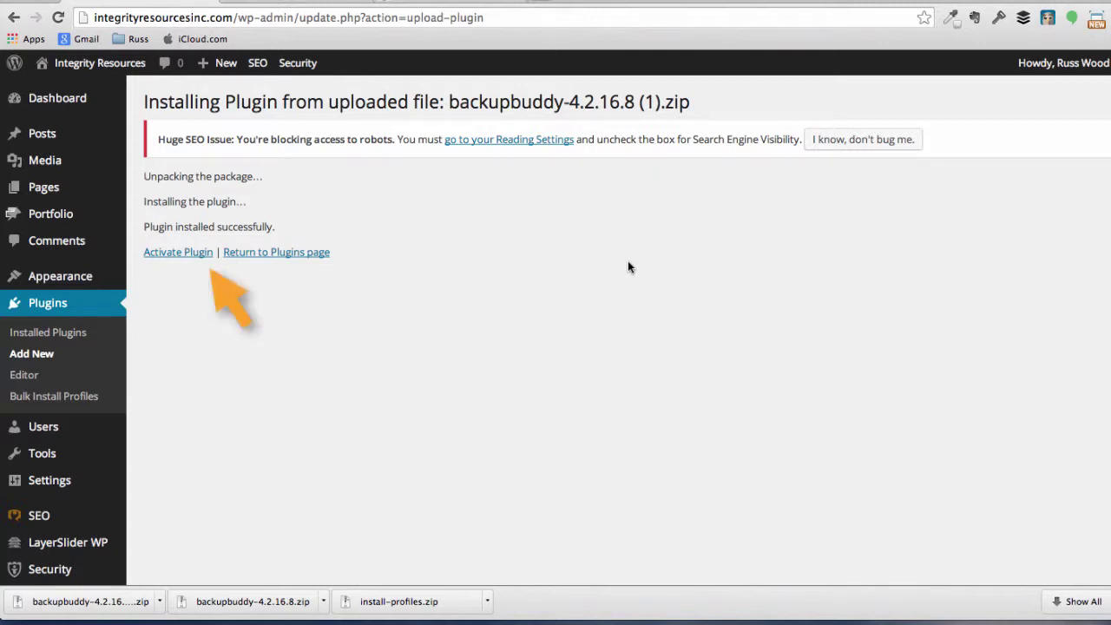
click(178, 252)
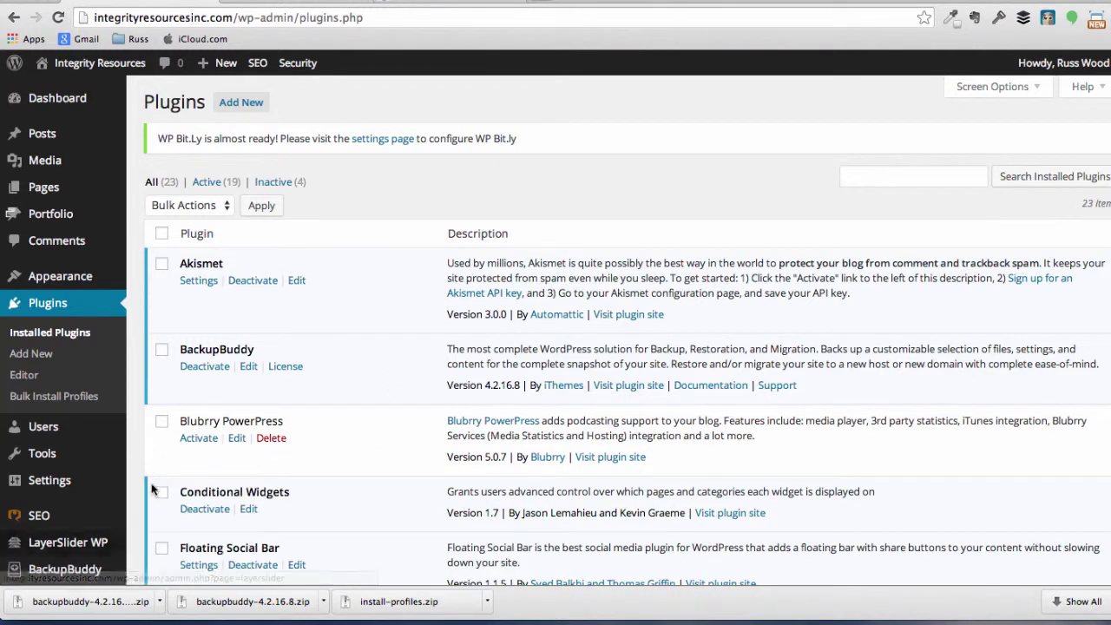
Open BackupBuddy's Quick Setup Wizard and rewrite the notification e-mail address
click(65, 570)
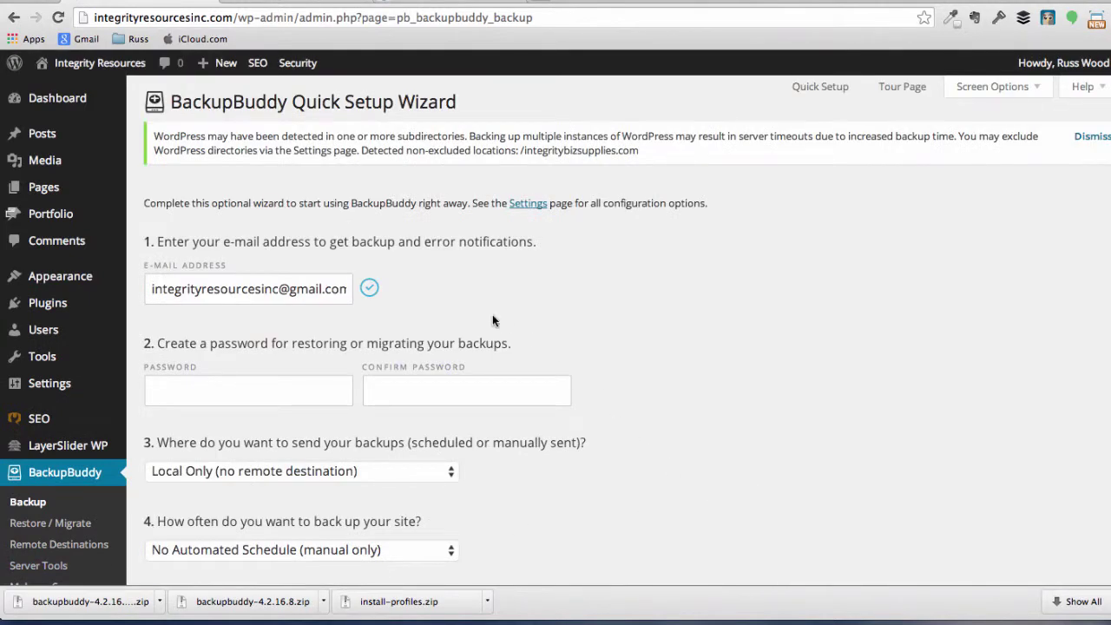
click(305, 289)
double_click(306, 289)
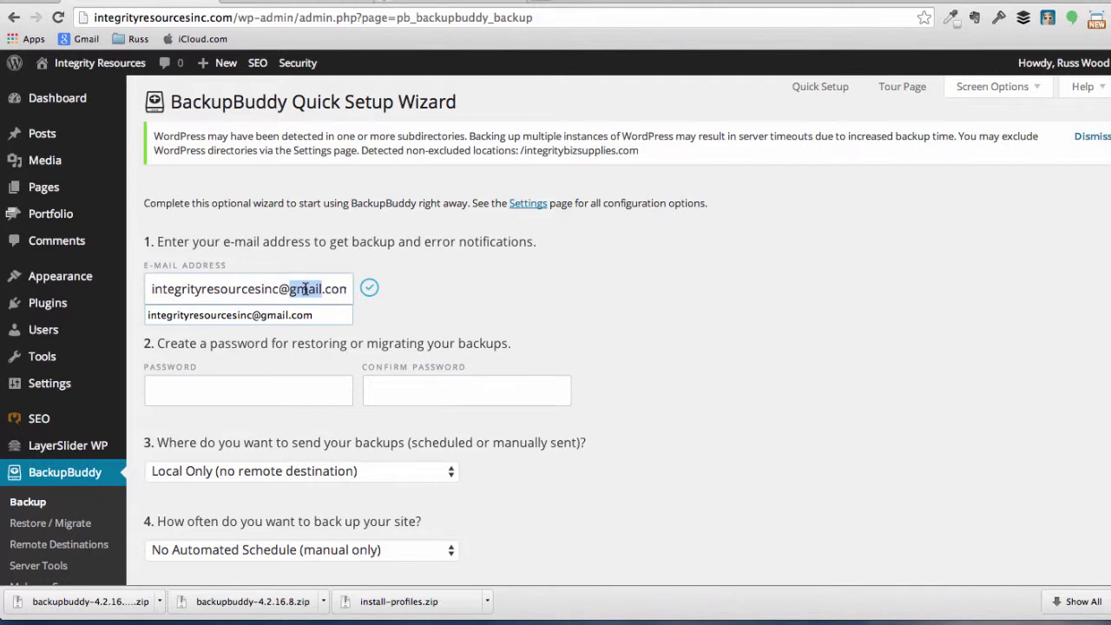
key(BackSpace)
key(BackSpace)
key(super+Left)
text(Russ@)
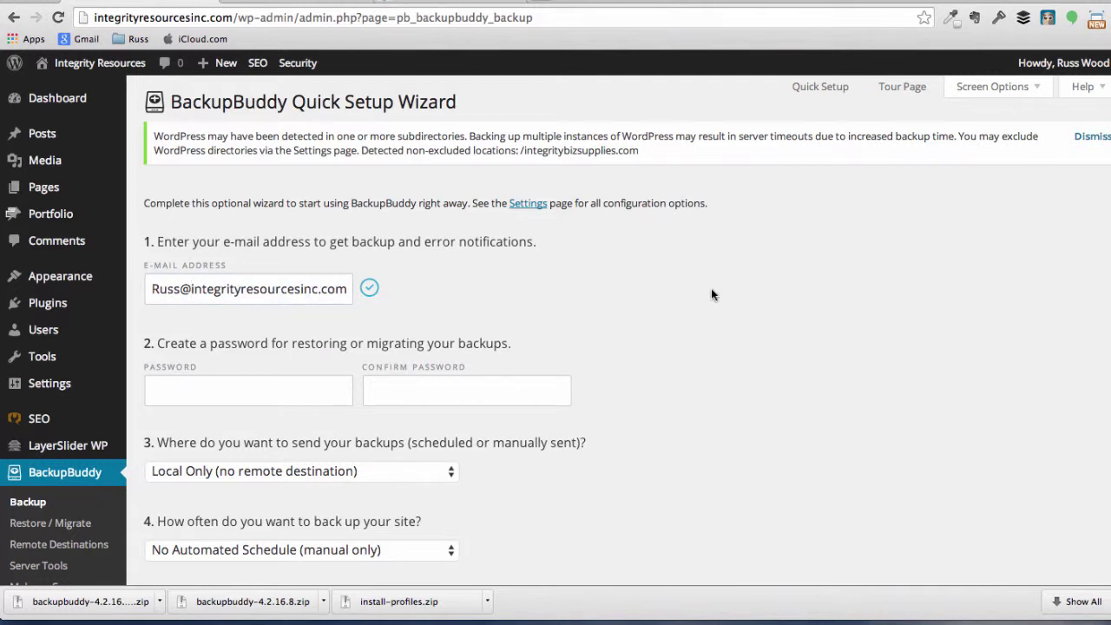
Enter the backup password and a matching password confirmation
click(328, 390)
key(super+v)
key(Tab)
text(•••)
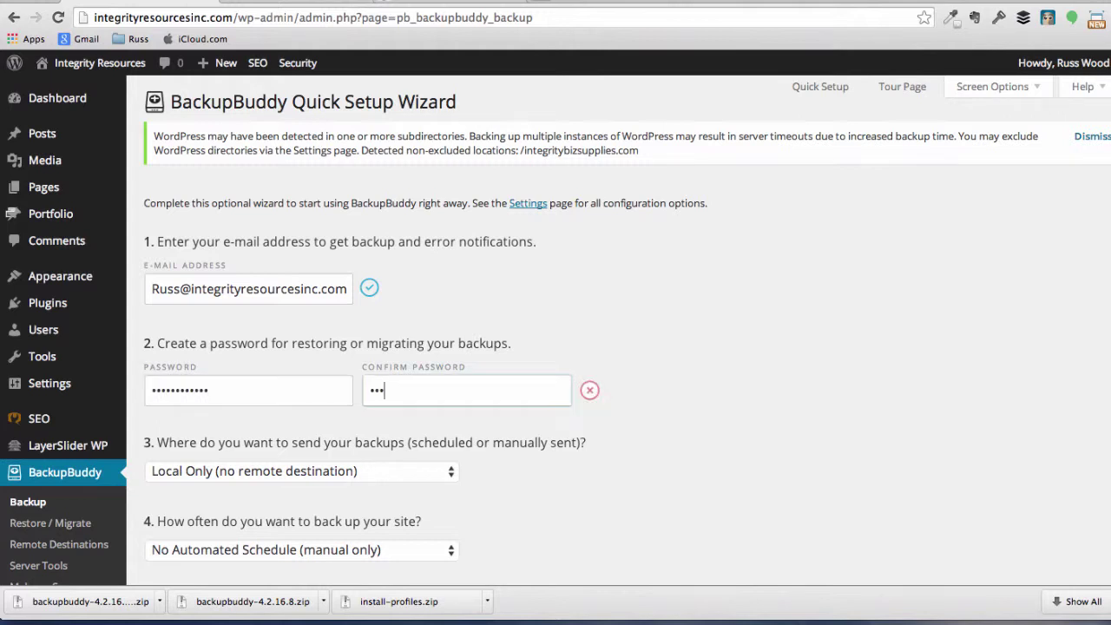
key(BackSpace)
key(BackSpace)
key(BackSpace)
text(••••••••••••)
Choose BackupBuddy Stash (recommended) as the backup destination
click(659, 459)
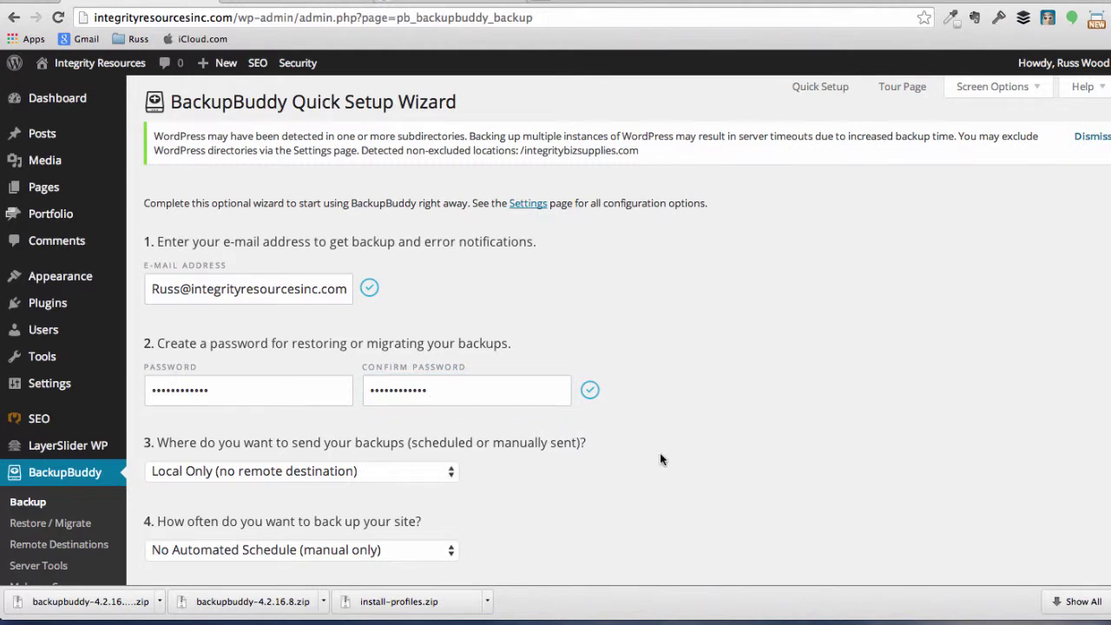
click(443, 470)
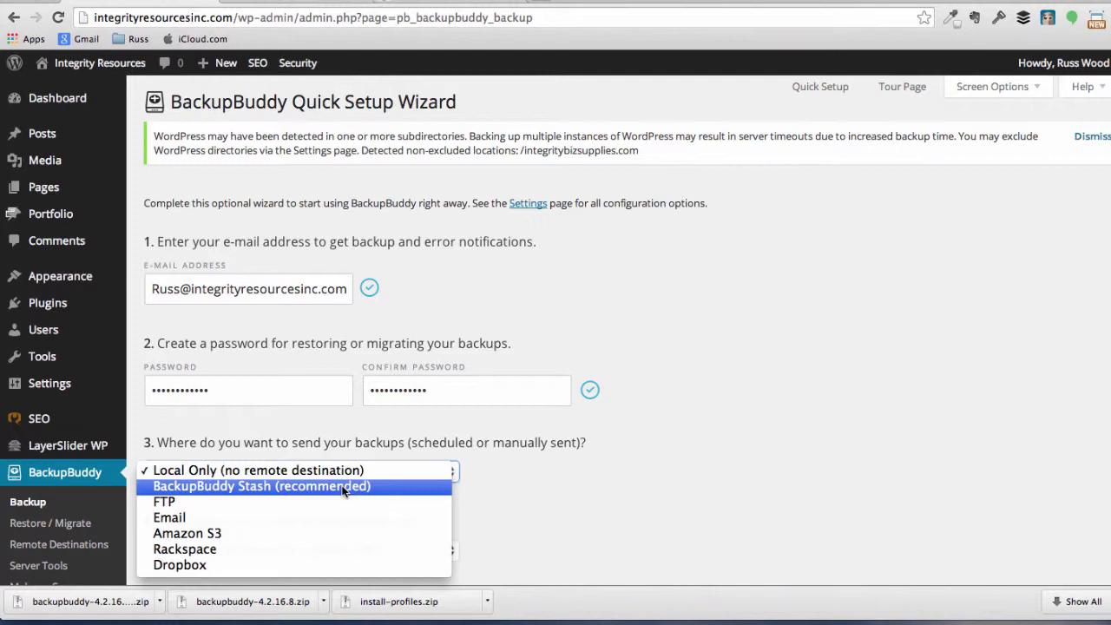
click(344, 489)
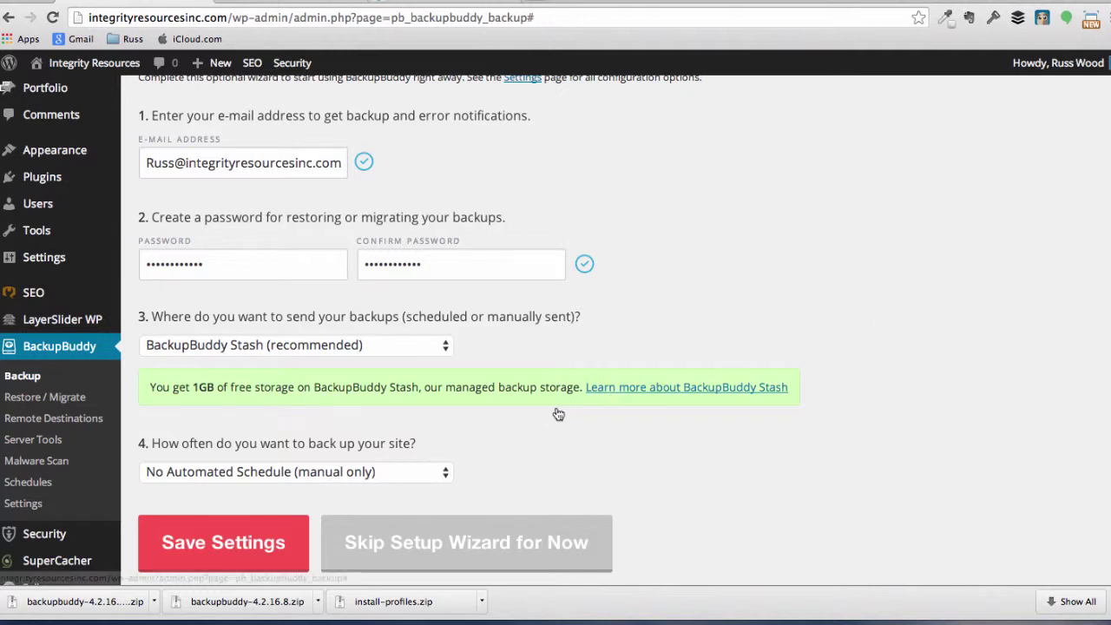
Set the backup schedule to Active Blogger and let the first 350.66 MB backup complete
click(440, 473)
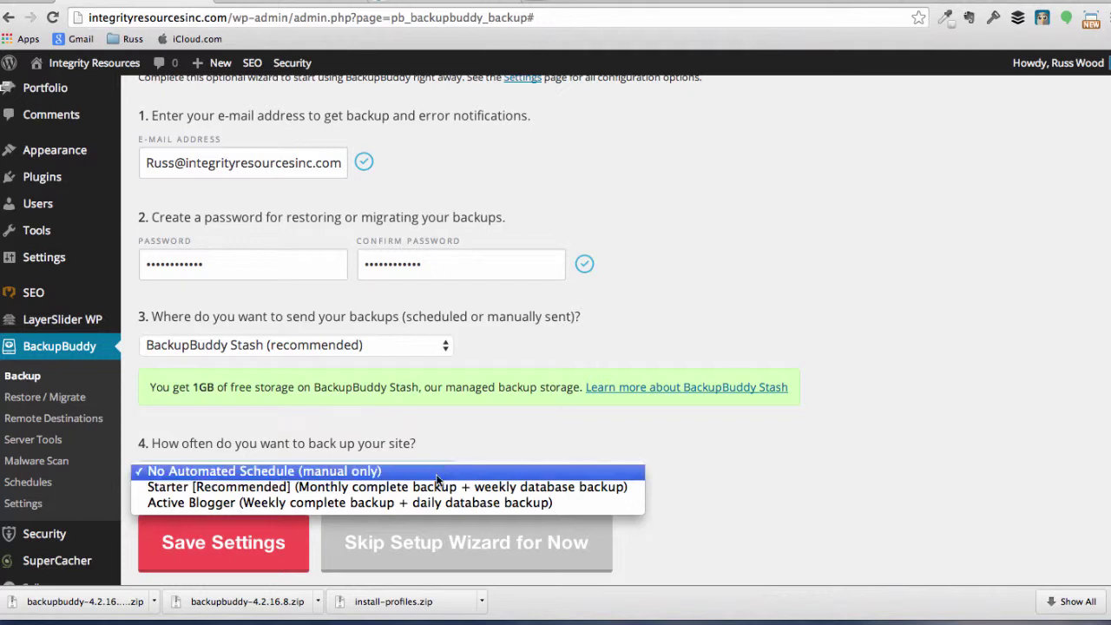
key(Escape)
key(Down)
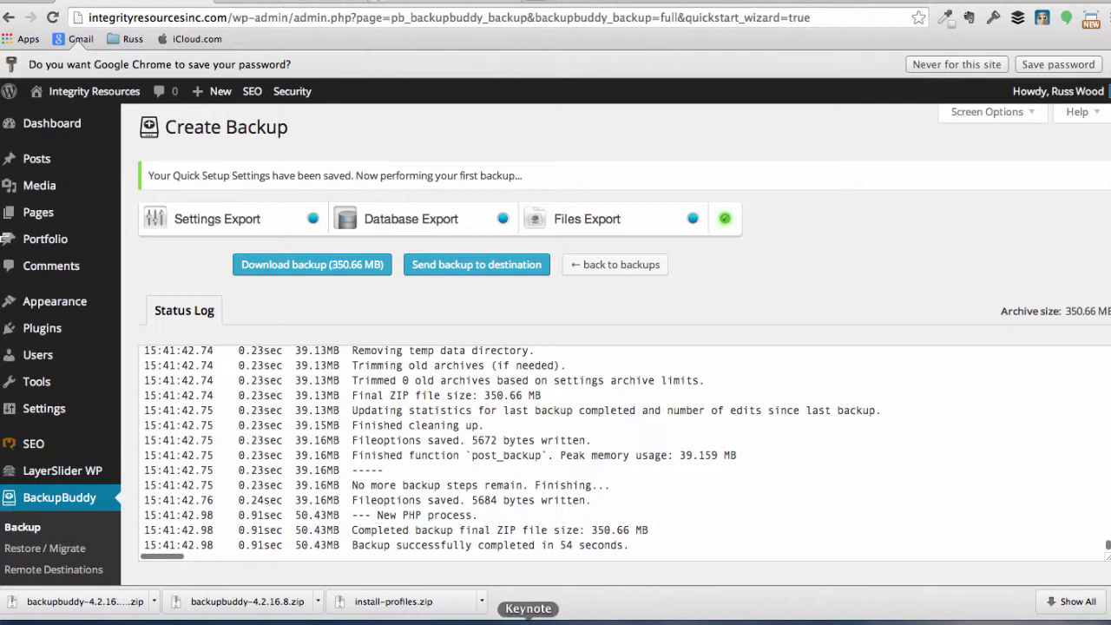
Go to BackupBuddy's Backup page and check the 350.66 MB Complete Backup marked Good
scroll(87, 503, down, 3)
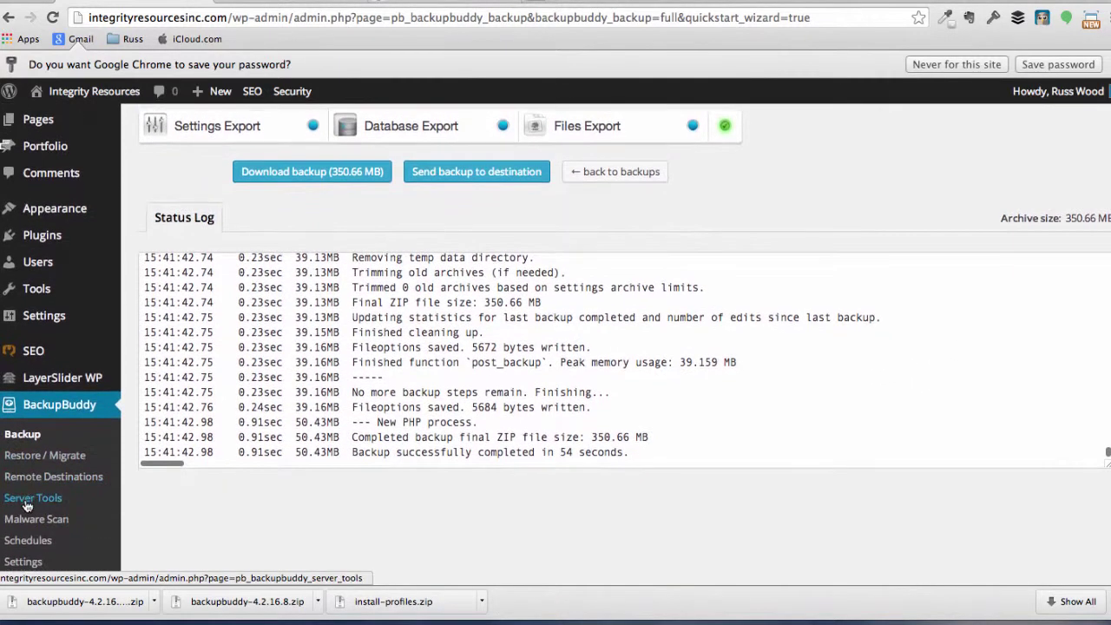
click(21, 436)
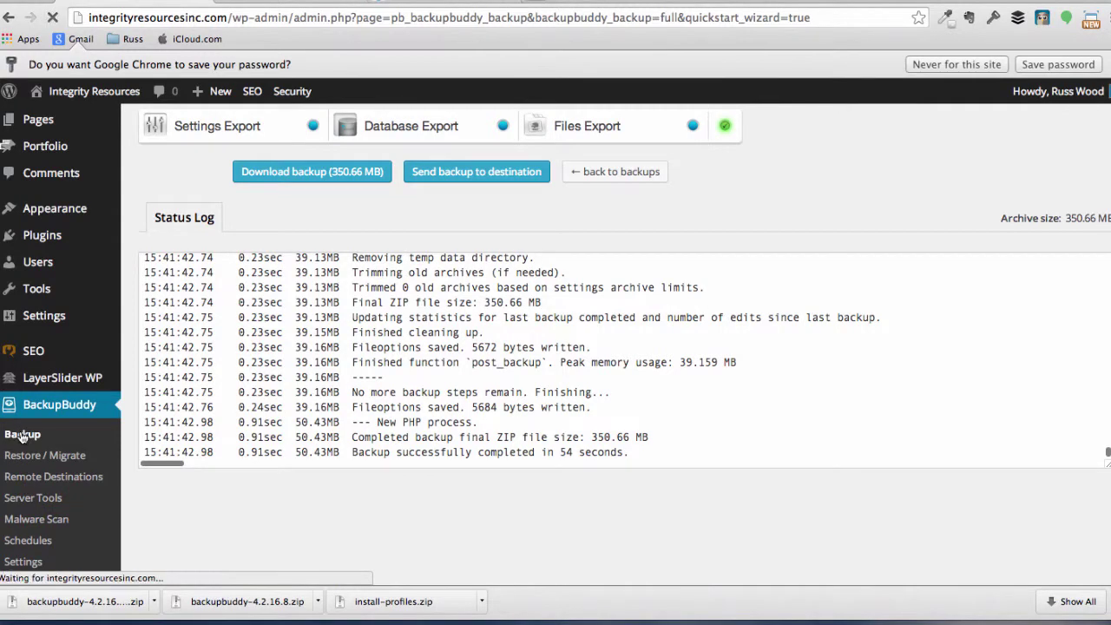
scroll(781, 347, down, 3)
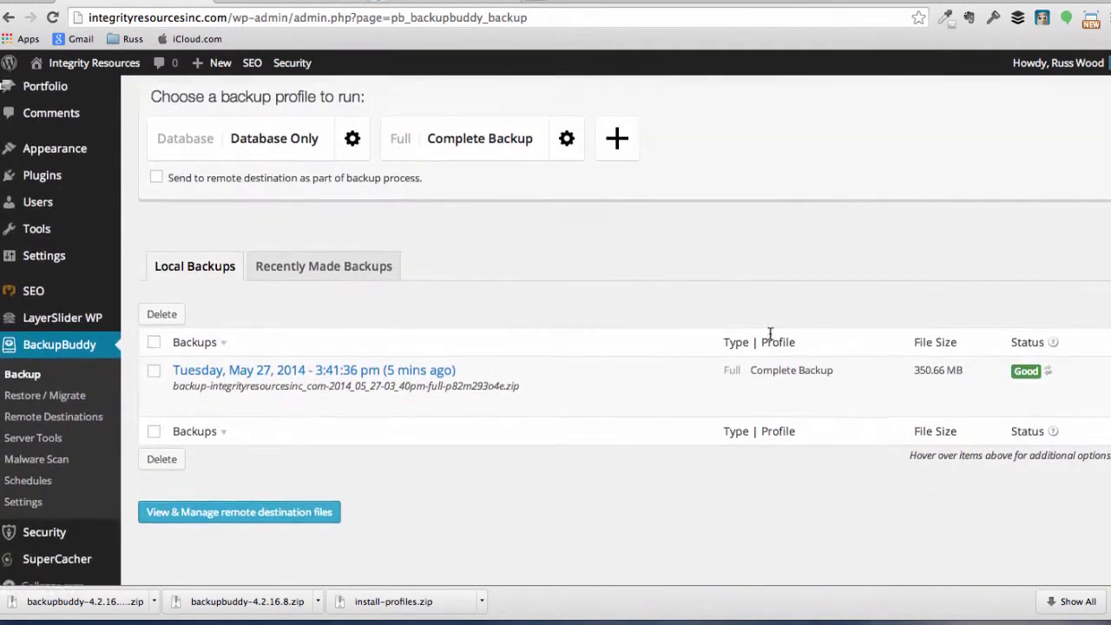
scroll(756, 338, up, 1)
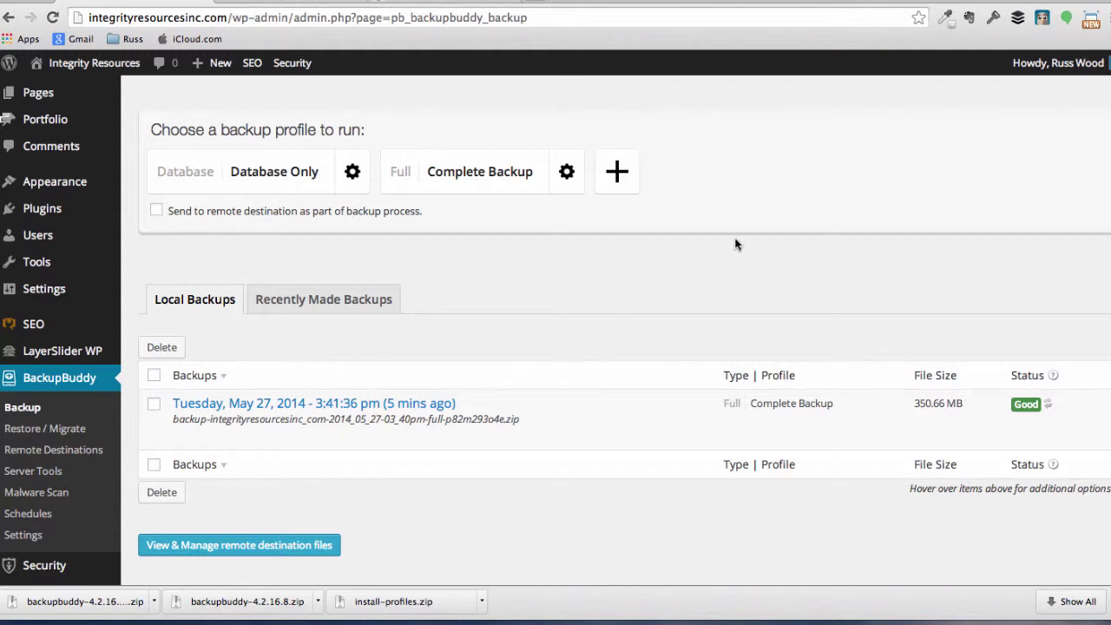
mouse_move(472, 416)
mouse_move(417, 449)
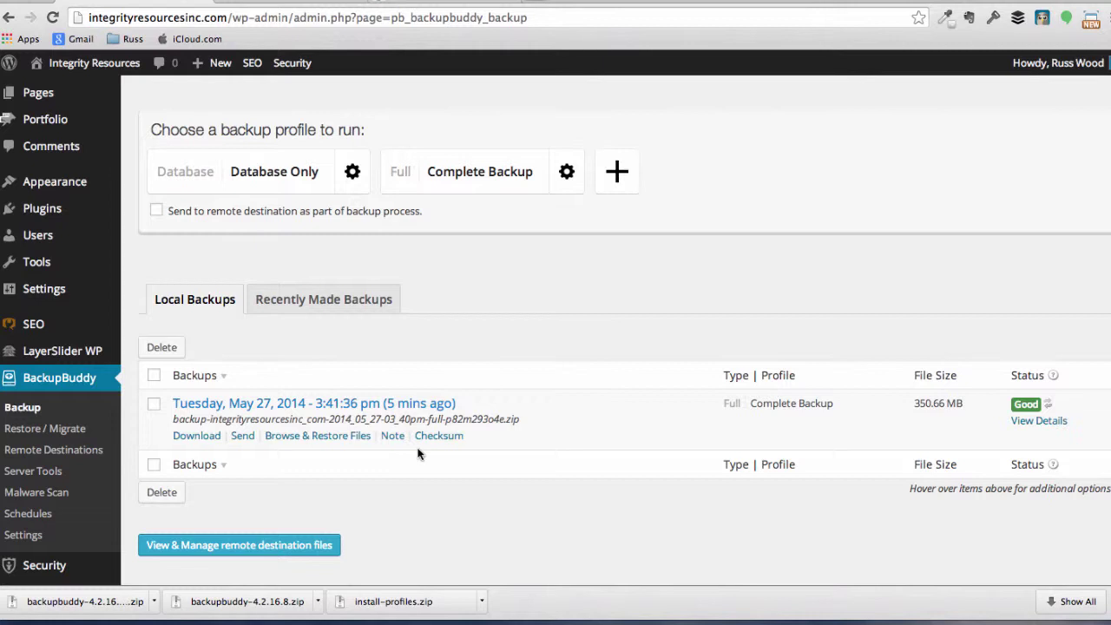